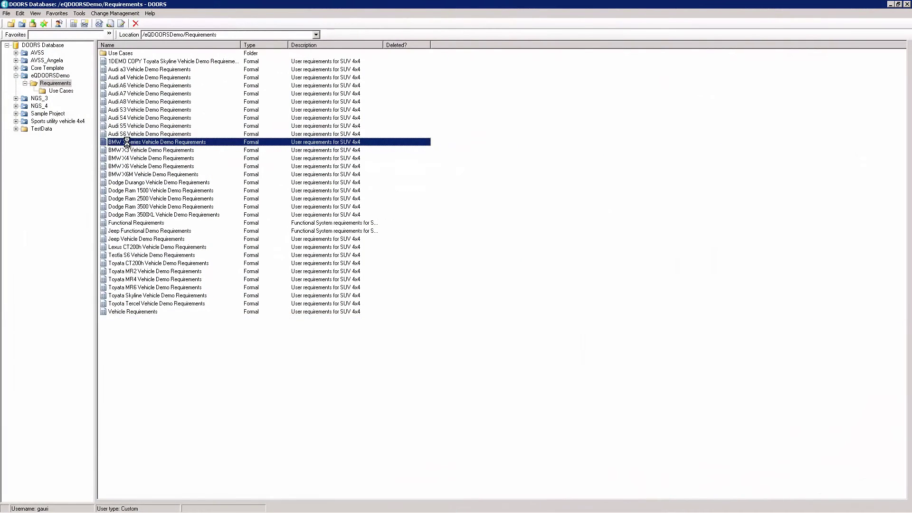
In the BMW 3 Series module, remove the embedded Excel cost chart from SOW 146's properties
double_click(127, 142)
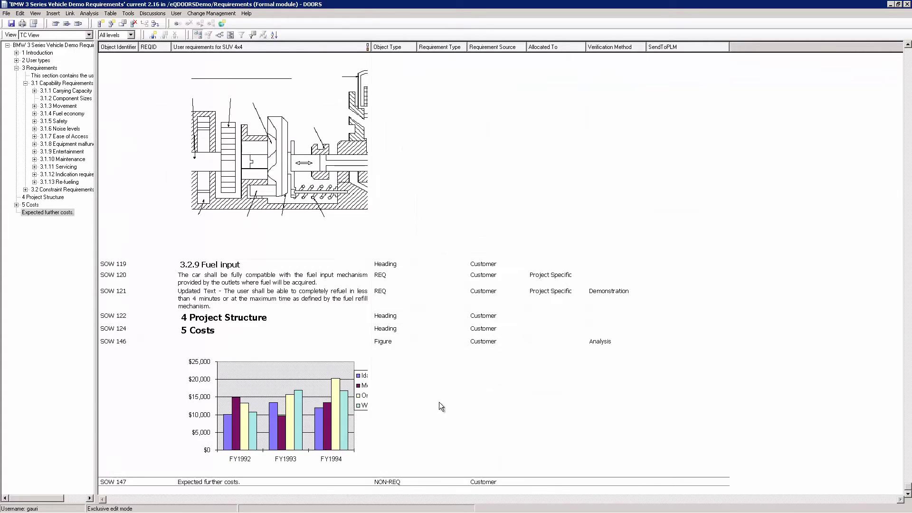
left_click(287, 396)
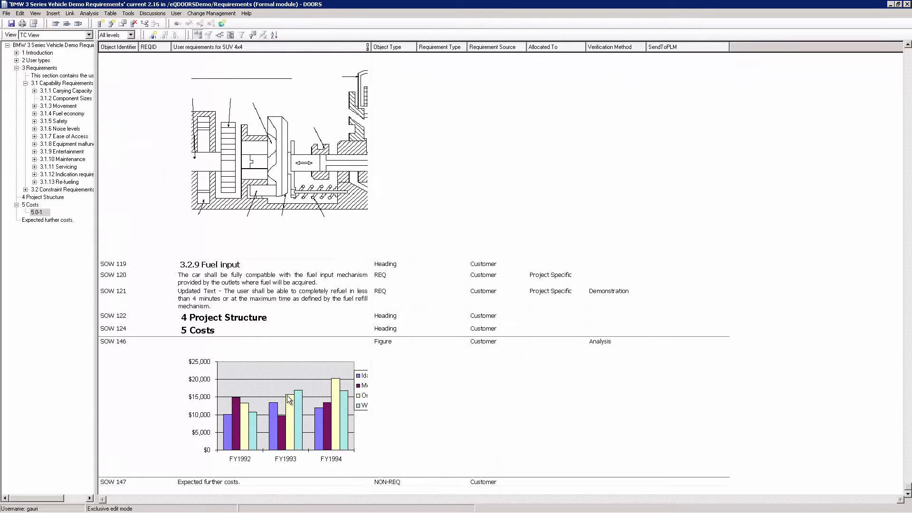
right_click(287, 395)
left_click(344, 349)
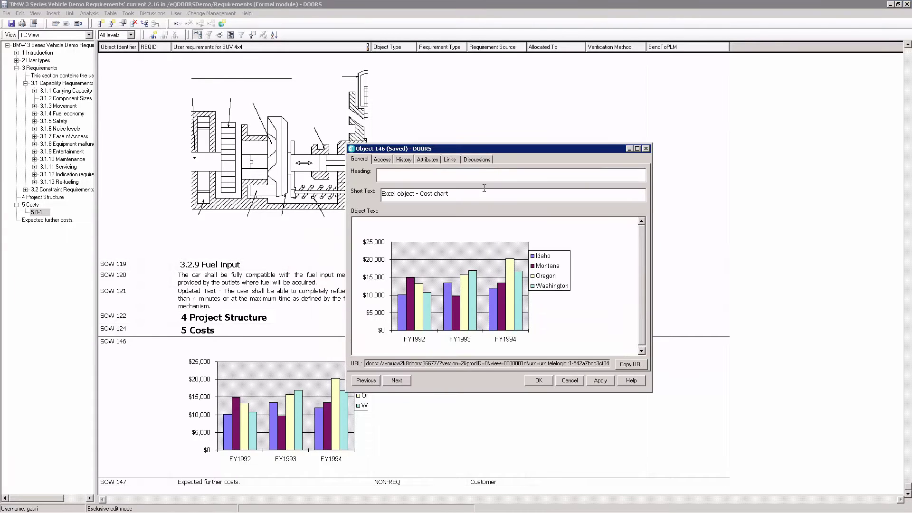
left_click(456, 288)
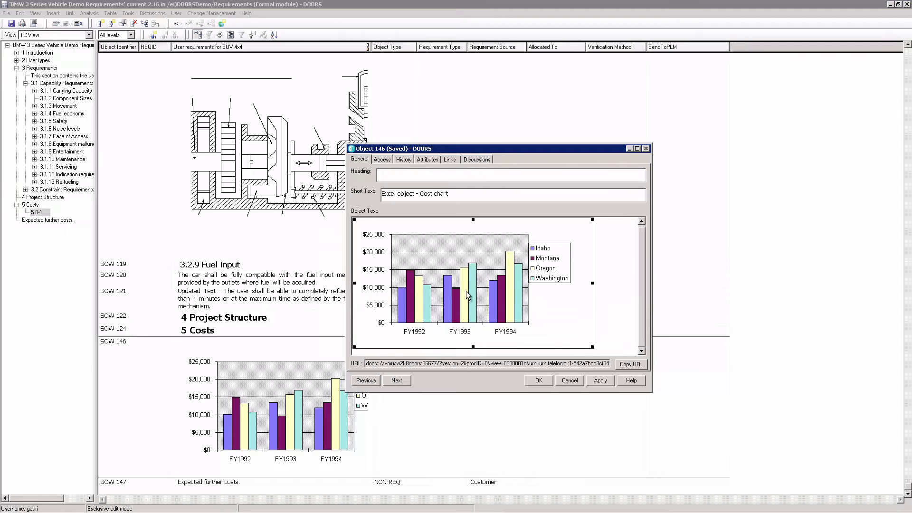
key("Delete")
Copy the sequence diagram image from Paint and paste it into SOW 146's object text
key("alt+Tab")
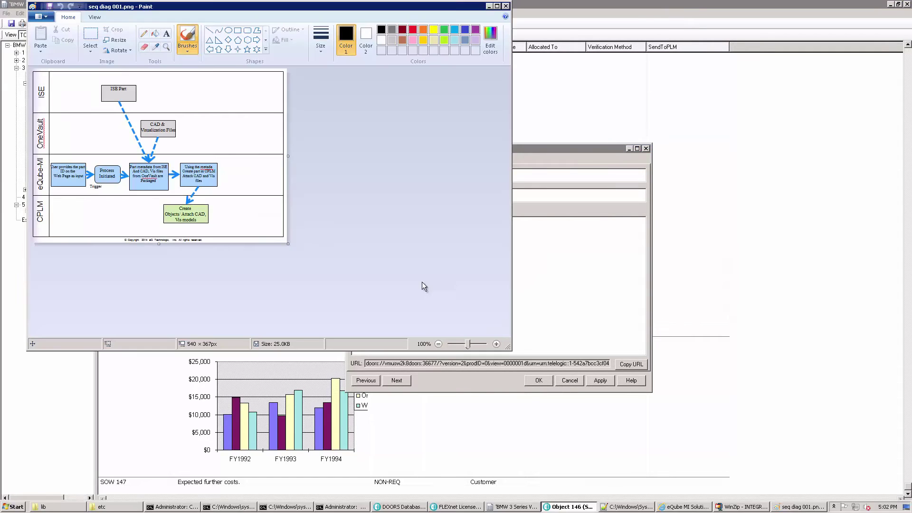
left_click_drag(172, 122, 175, 128)
key("ctrl+a")
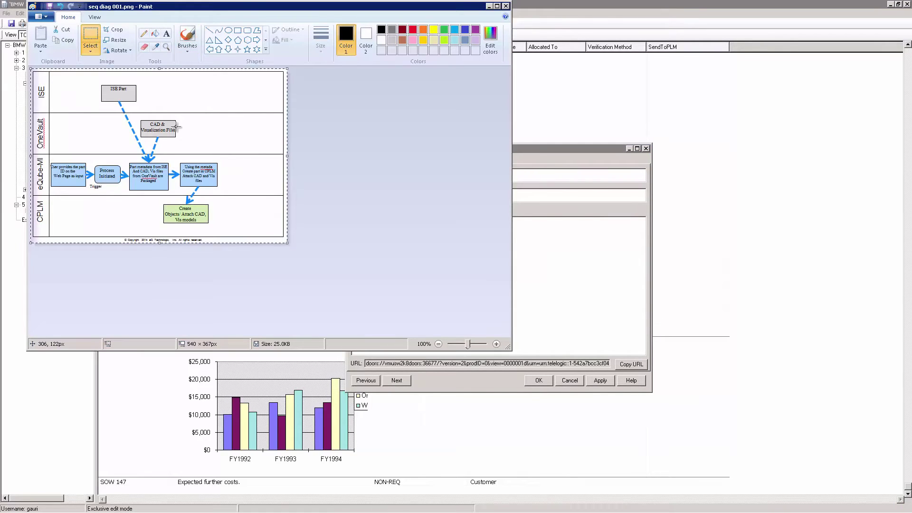
right_click(201, 109)
left_click(223, 125)
left_click(490, 7)
key("ctrl+v")
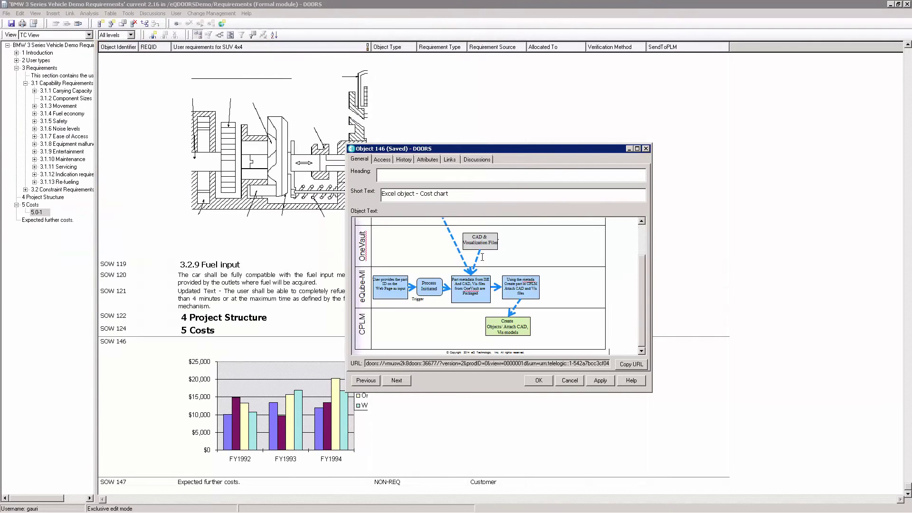
Apply the SOW 146 properties and set its SendToPLM attribute to Yes
left_click(540, 380)
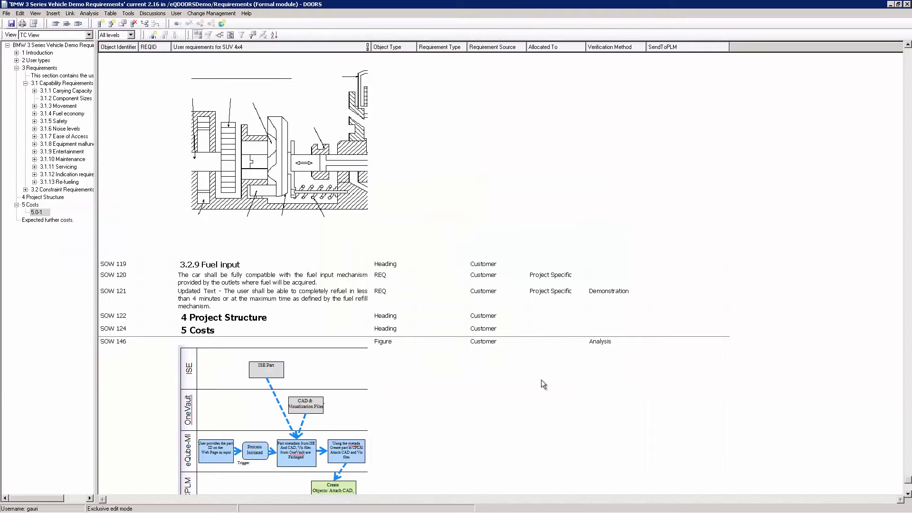
left_click(677, 312)
left_click(722, 309)
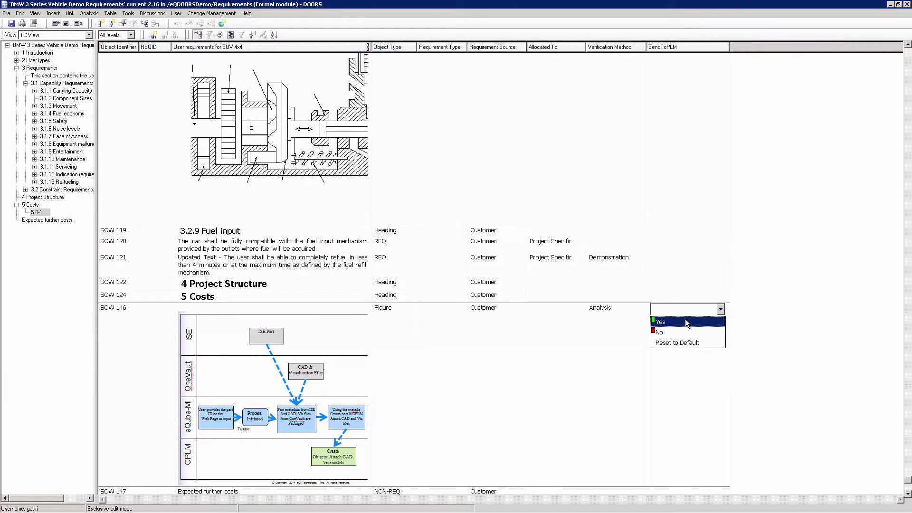
left_click(685, 323)
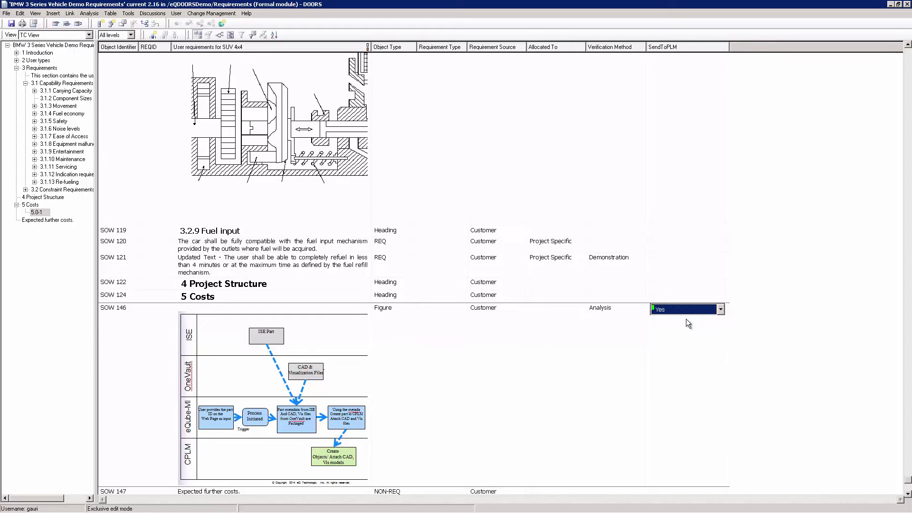
left_click(573, 309)
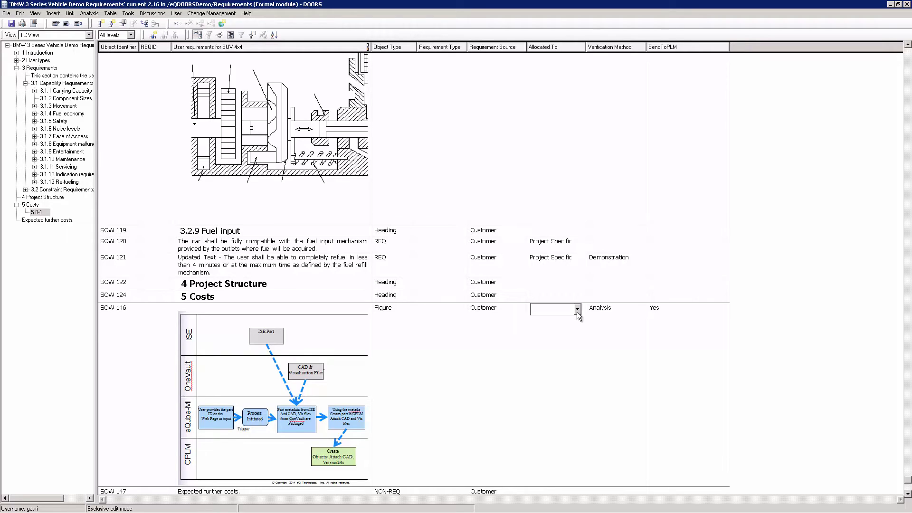
Set SOW 146's Allocated To value to Project Specific and save the module
left_click(577, 309)
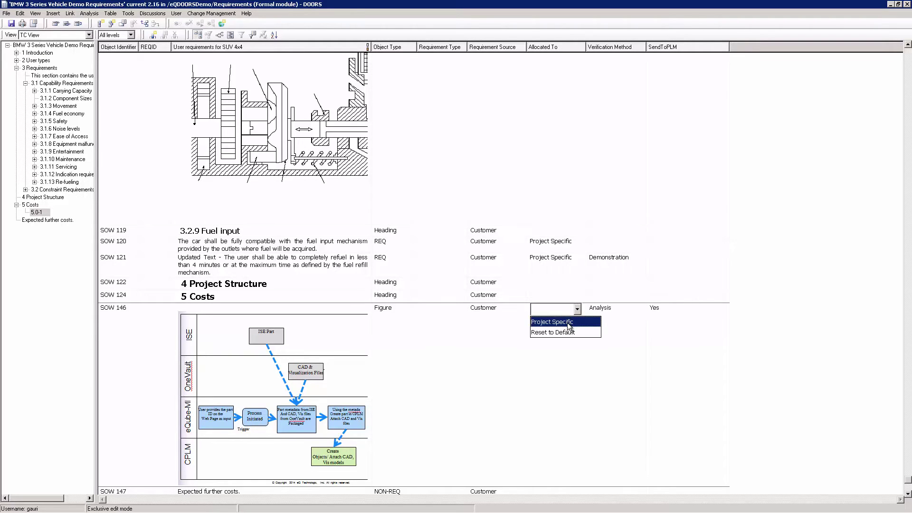
left_click(568, 323)
left_click(12, 23)
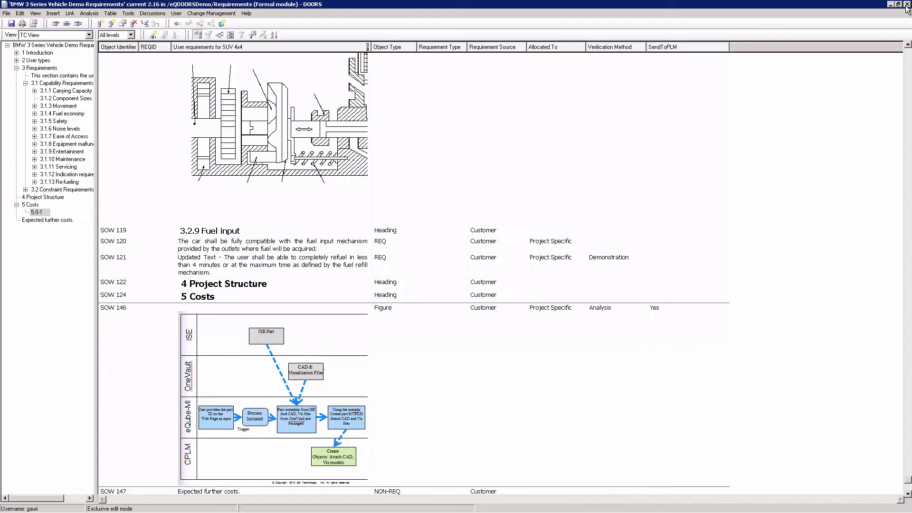
Close the module and DOORS database windows, then hide process details in eQube-MI
left_click(907, 5)
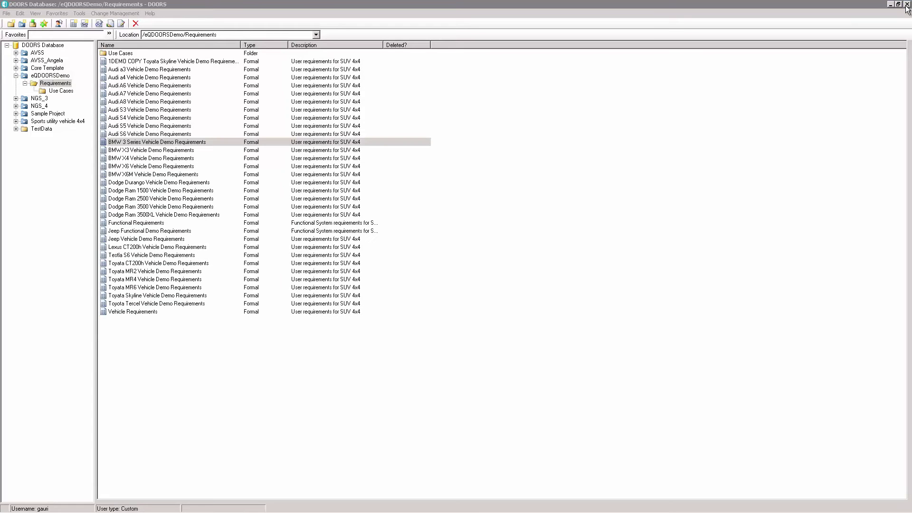
left_click(906, 5)
left_click(457, 343)
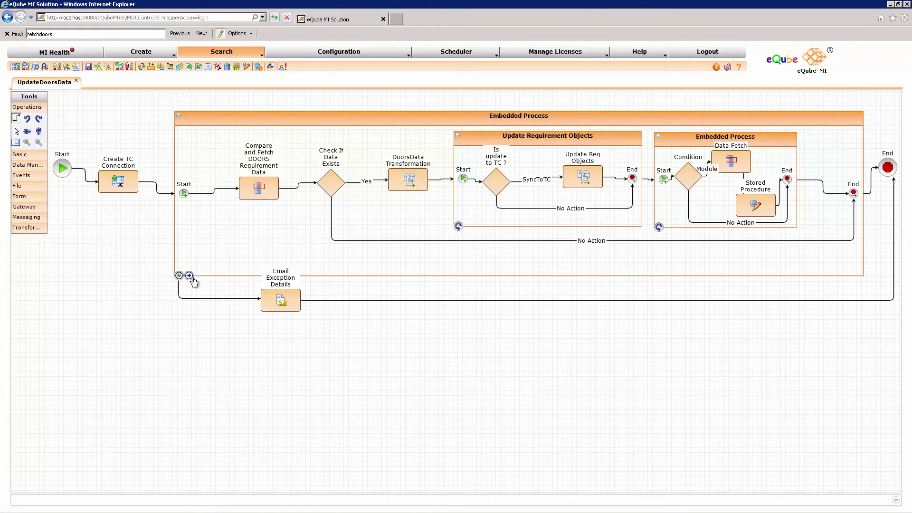
View the Update Req Objects sub-process diagram, then return to the UpdateDoorsData process
left_click(597, 176)
double_click(597, 176)
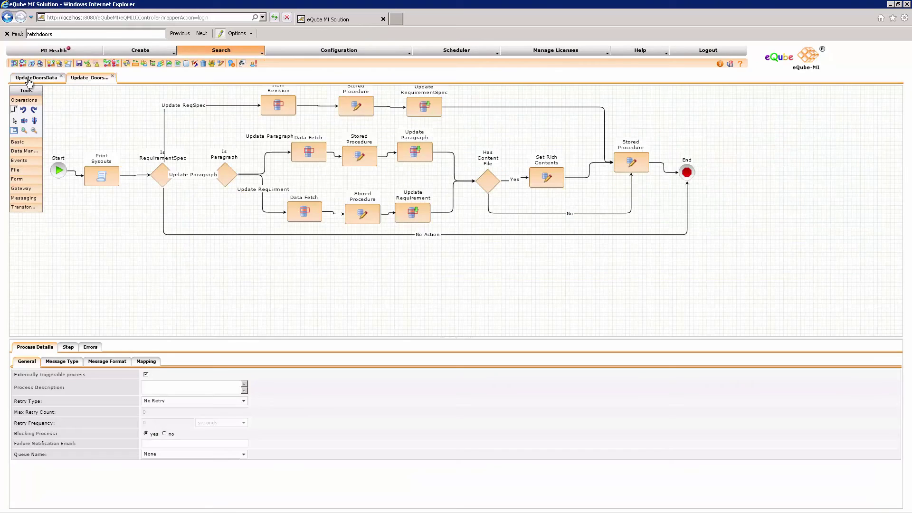
left_click(29, 80)
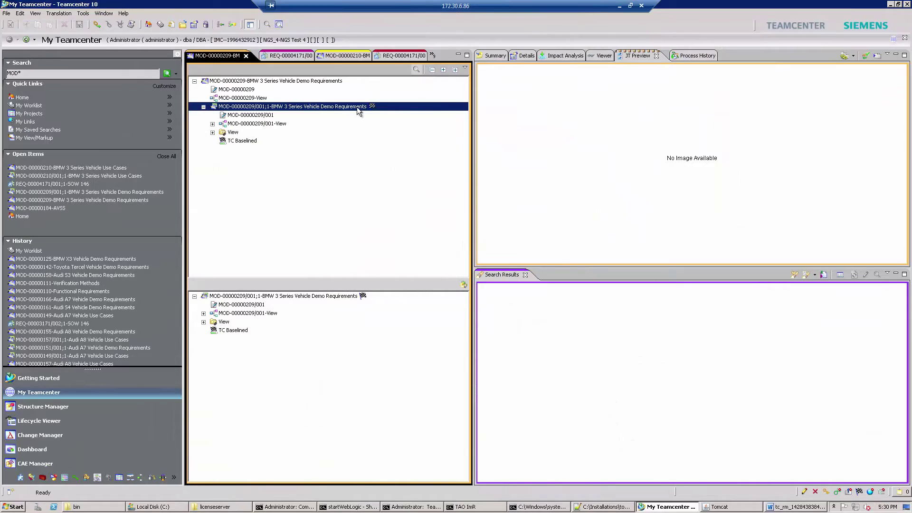
Load the BMW requirements in Systems Engineering, expand the tree and select SOW 146
double_click(359, 110)
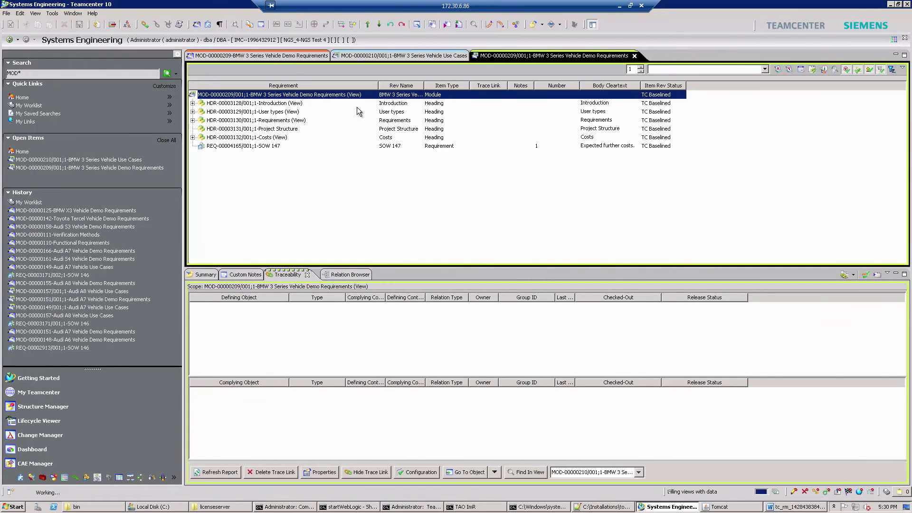
right_click(342, 97)
left_click(402, 256)
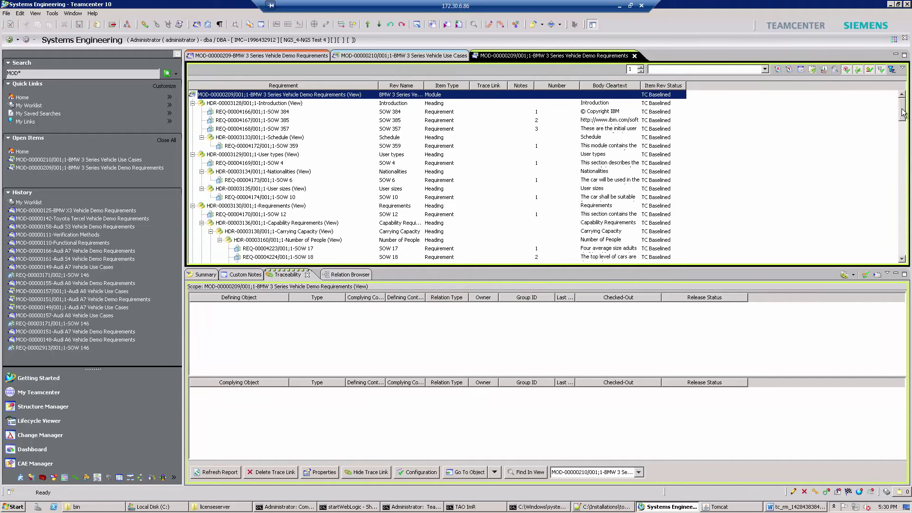
scroll(899, 138, "down", 1)
left_click_drag(899, 138, 900, 263)
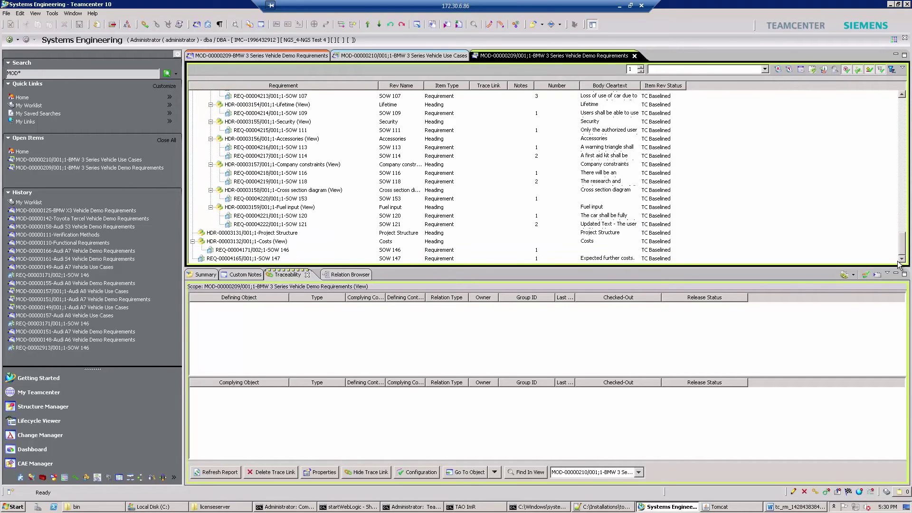
left_click(284, 253)
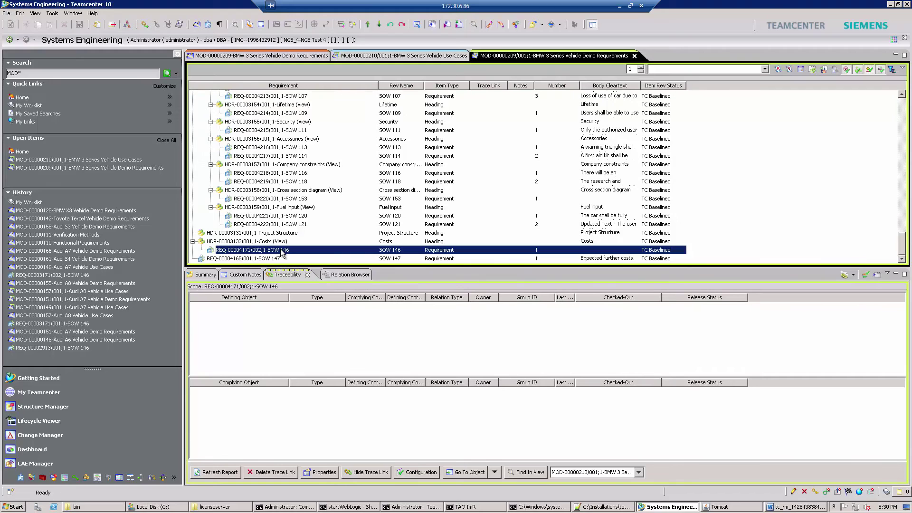
View and close the SOW 146 diagram document, then bring up actions for the requirement
left_click(236, 24)
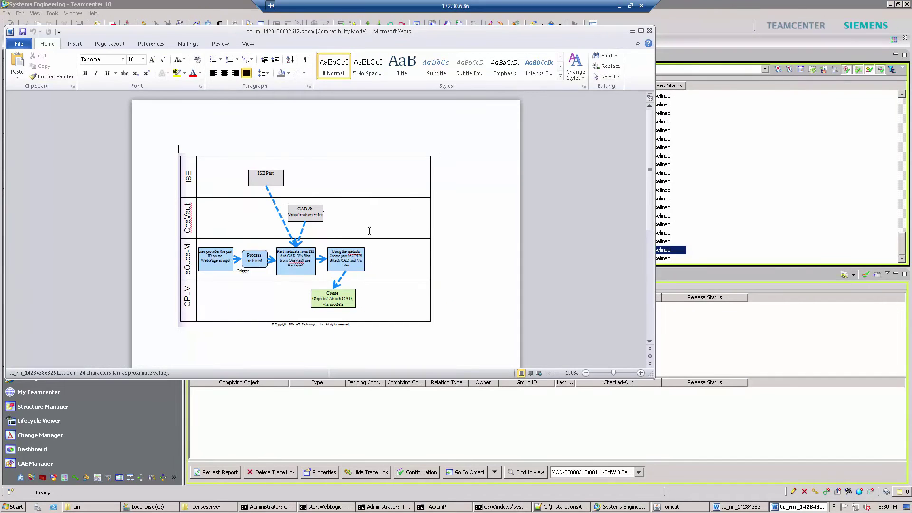
left_click(649, 31)
right_click(302, 255)
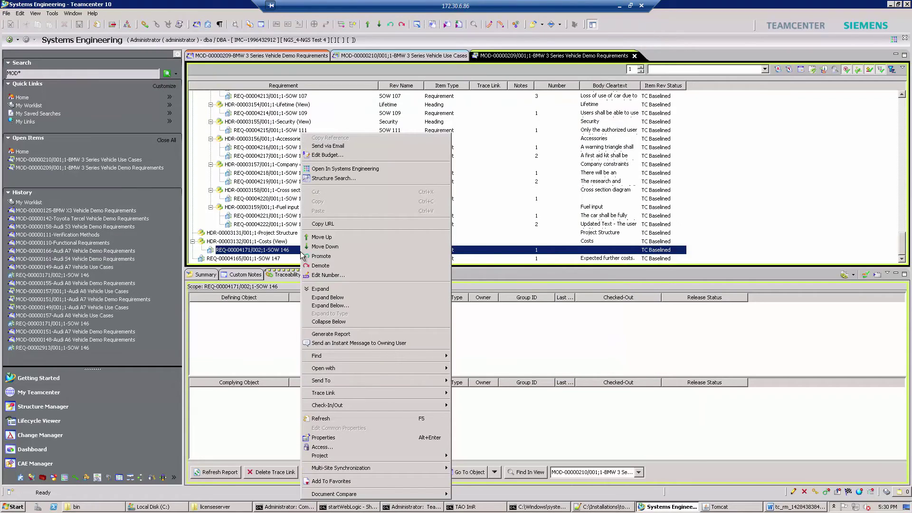
mouse_move(321, 381)
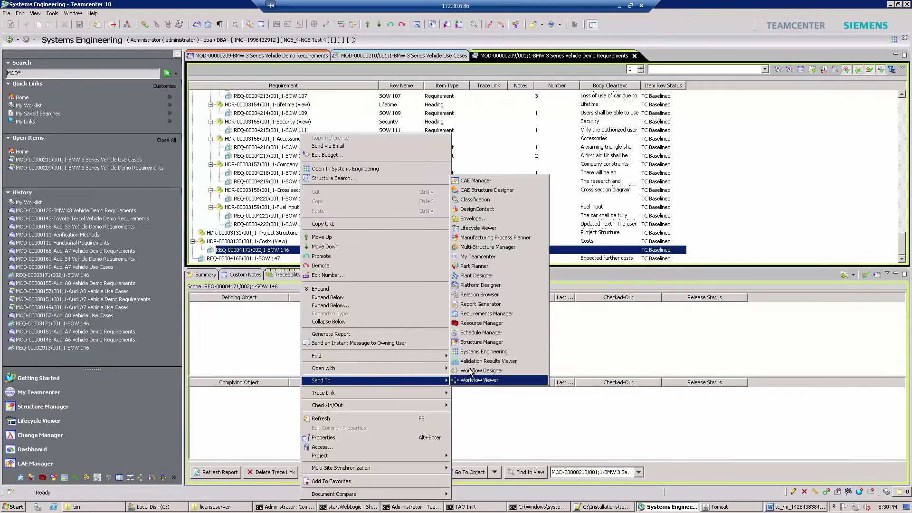
Send SOW 146 to My Teamcenter and review all properties of its 002 revision
left_click(492, 258)
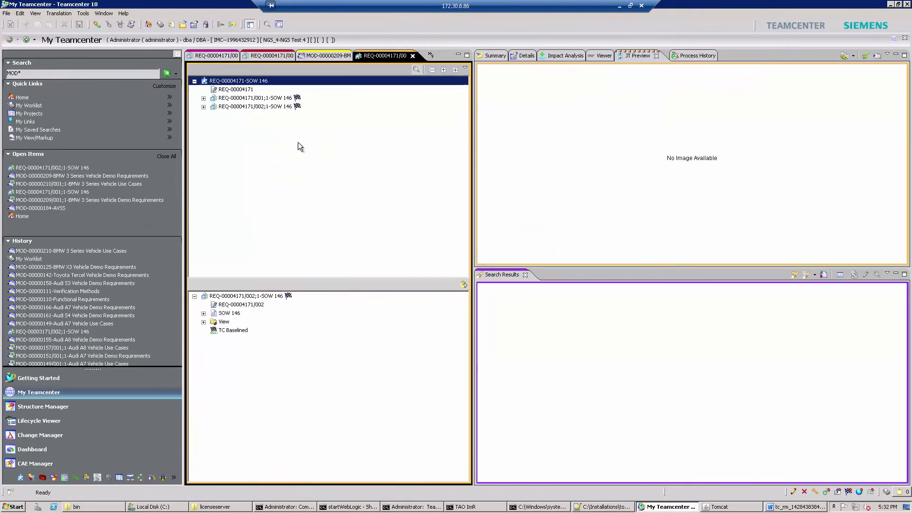
left_click(284, 109)
right_click(284, 109)
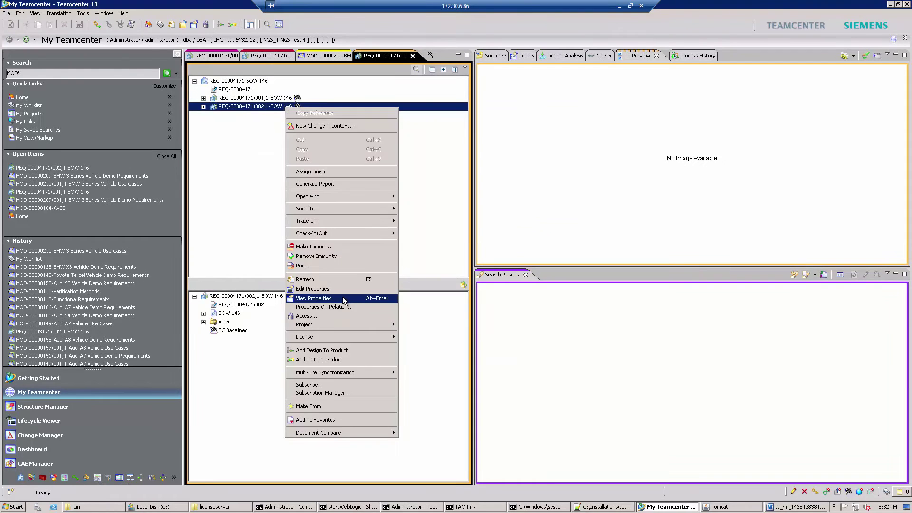
left_click(342, 296)
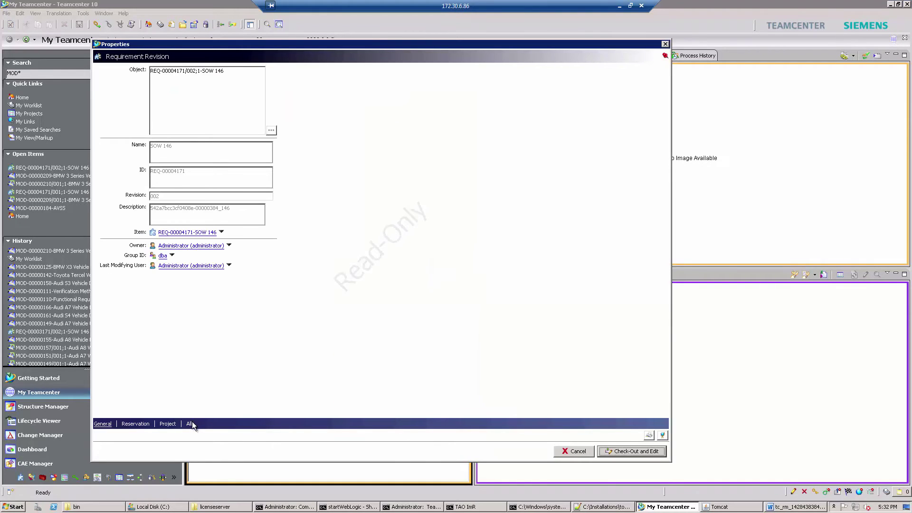
left_click(189, 424)
left_click_drag(664, 330, 669, 79)
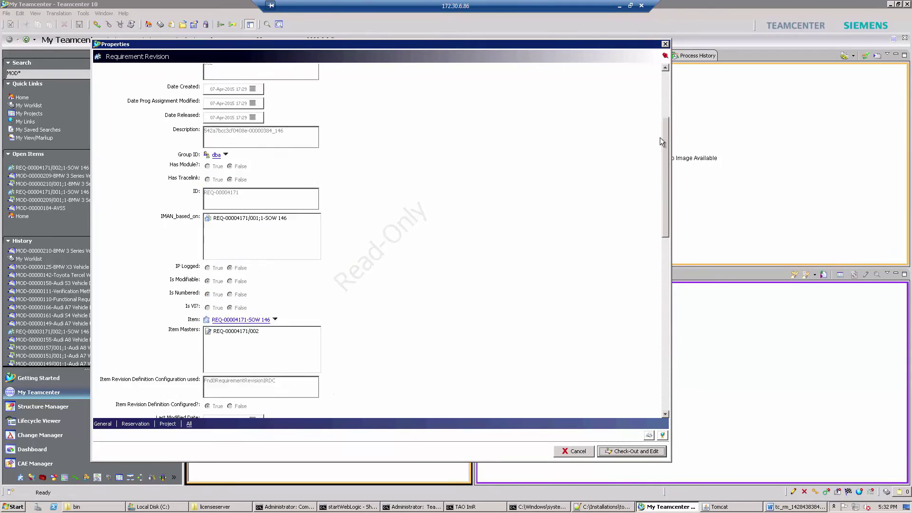
left_click(666, 43)
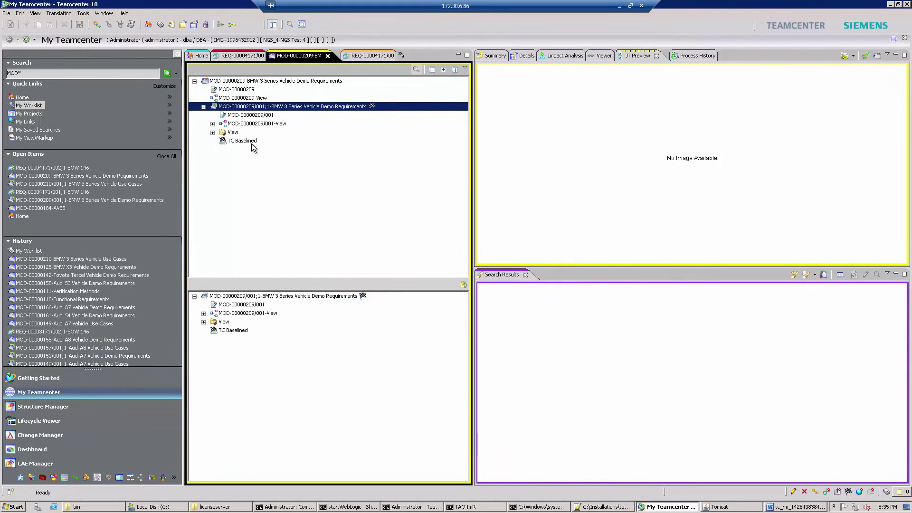
In My Worklist, expand the Part Allocation task's targets and select the BMW 3 Series module
left_click(34, 106)
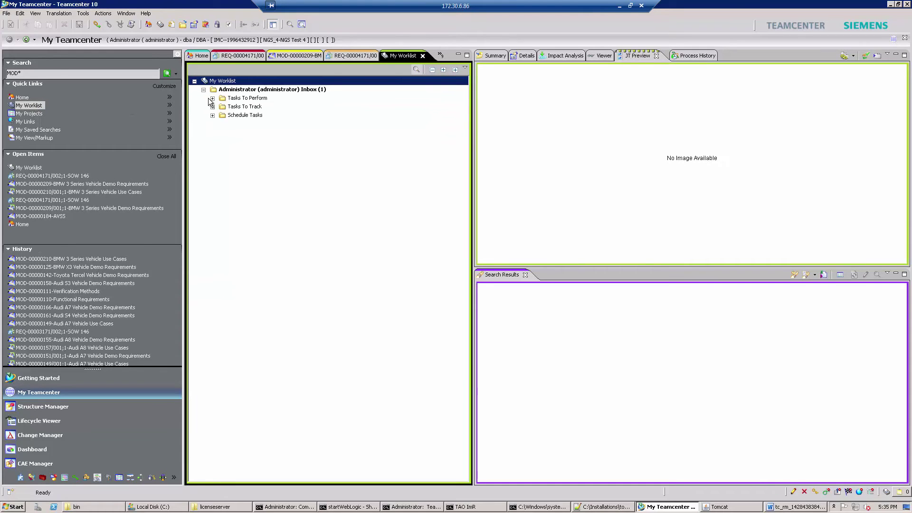
left_click(212, 98)
left_click(294, 107)
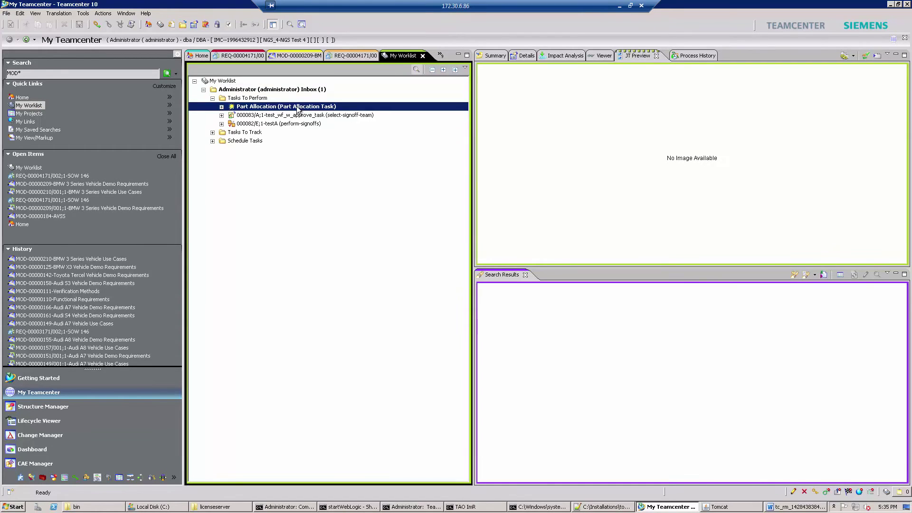
left_click(222, 107)
left_click(231, 115)
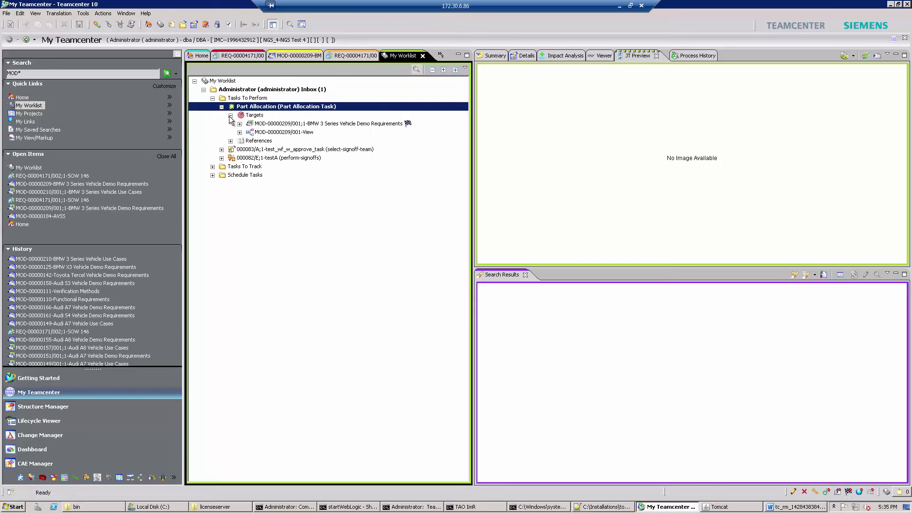
left_click(285, 124)
In the BMW 3 Series module, start a trace link from requirement SOW 146 under Costs
double_click(285, 125)
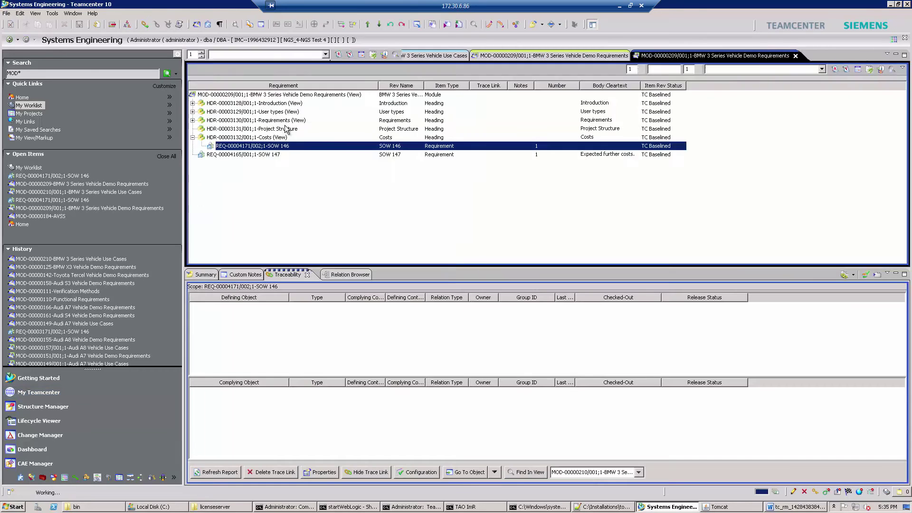
left_click(193, 137)
right_click(284, 146)
mouse_move(309, 393)
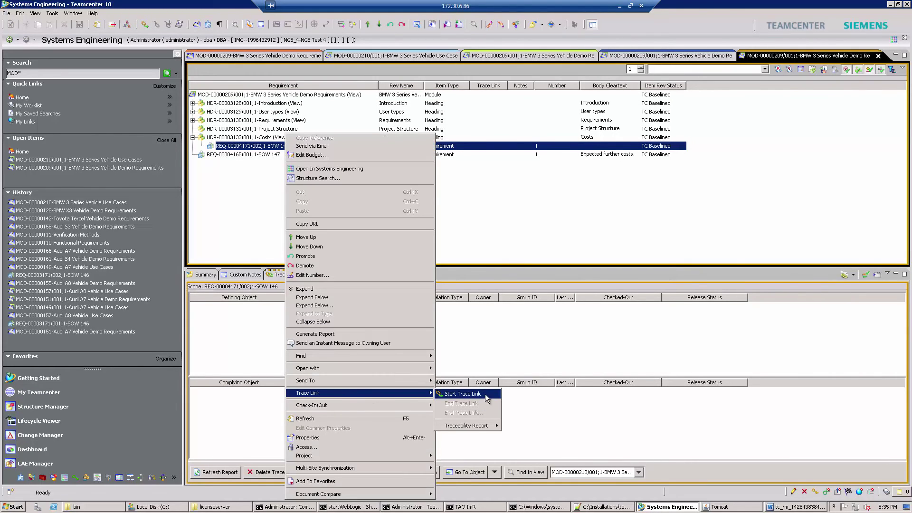
left_click(486, 394)
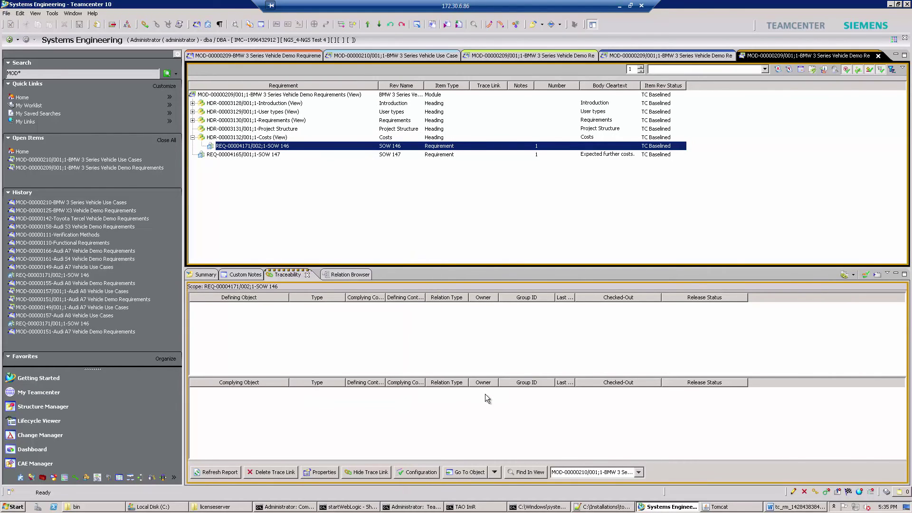
End the trace link on part 000045-test in the Home folder and return to the worklist
left_click(24, 99)
left_click(204, 176)
left_click(231, 175)
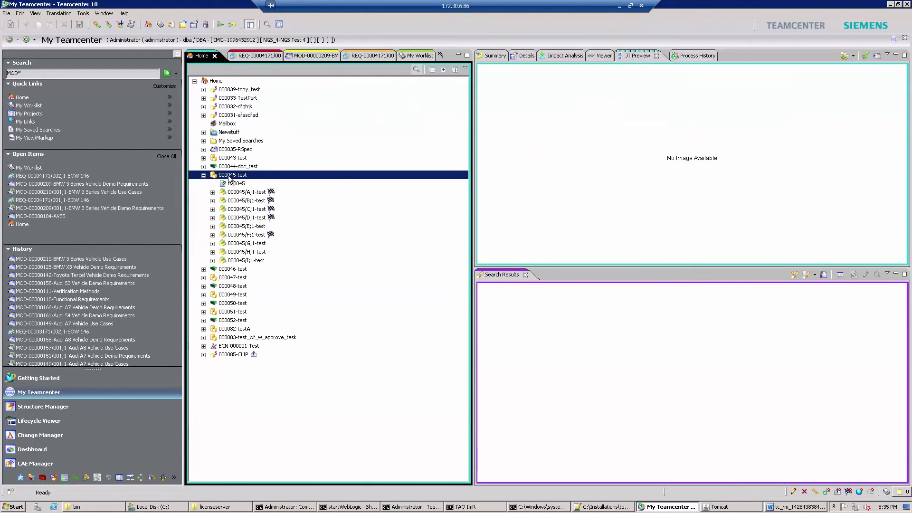
right_click(230, 179)
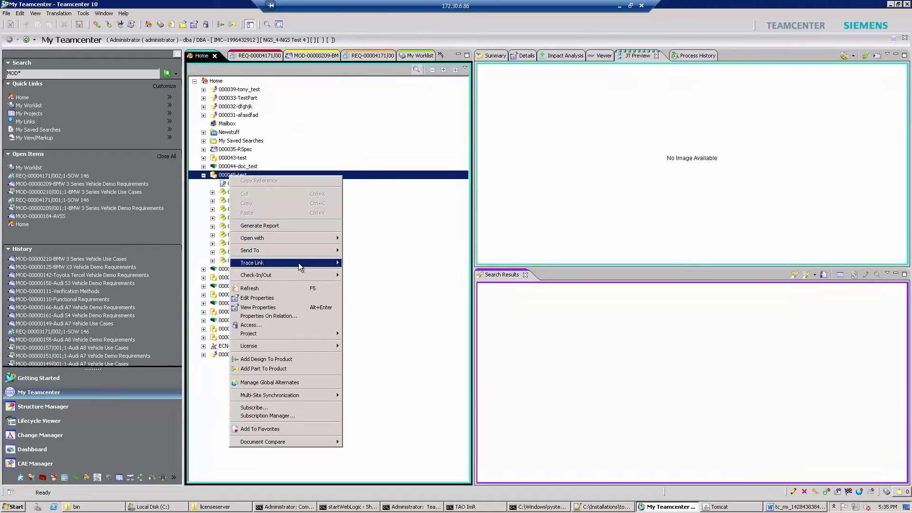
mouse_move(252, 263)
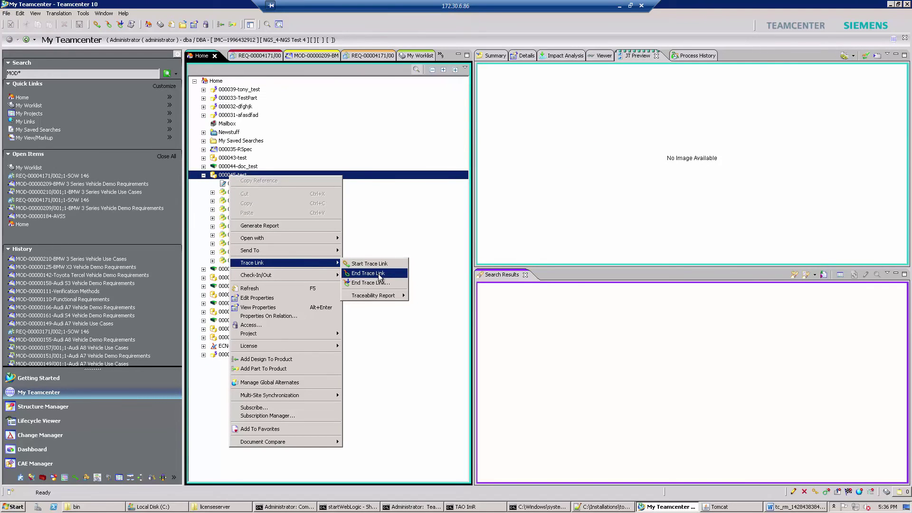
left_click(379, 273)
left_click(28, 104)
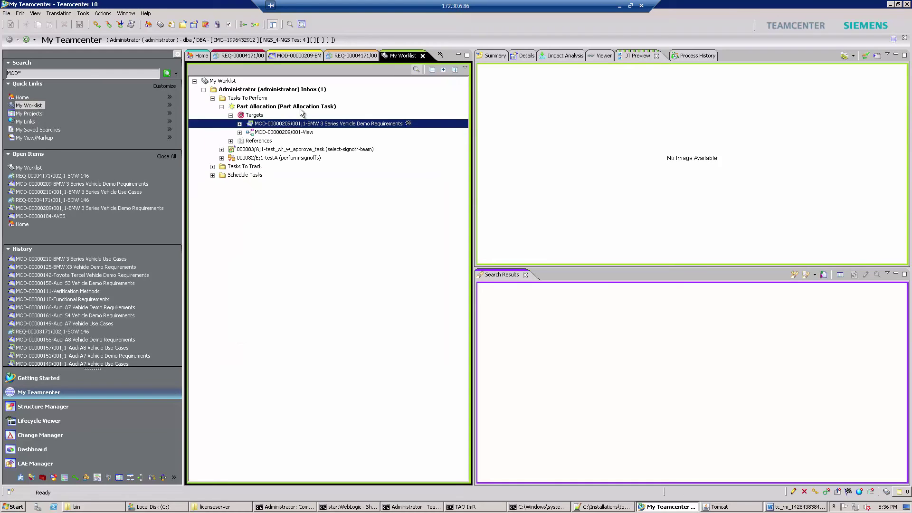
Tick Complete on the Part Allocation task's viewer form and apply it
left_click(301, 108)
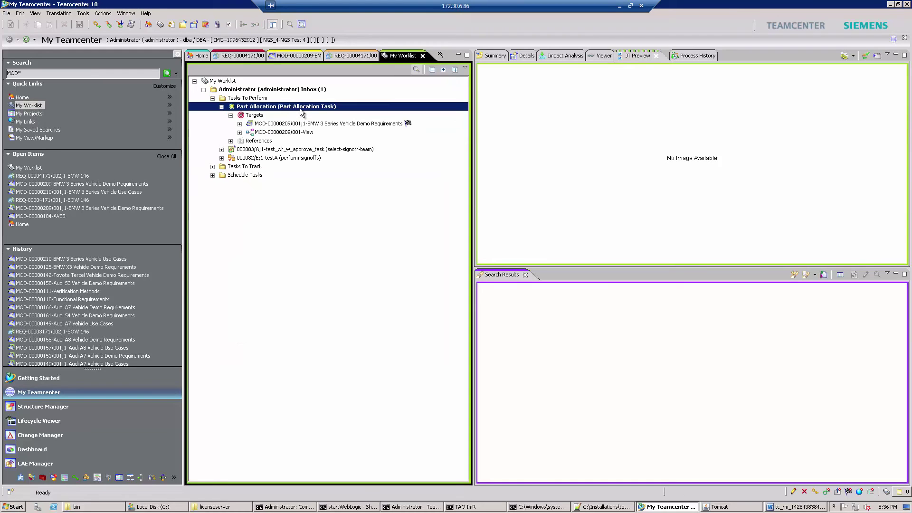
left_click(601, 57)
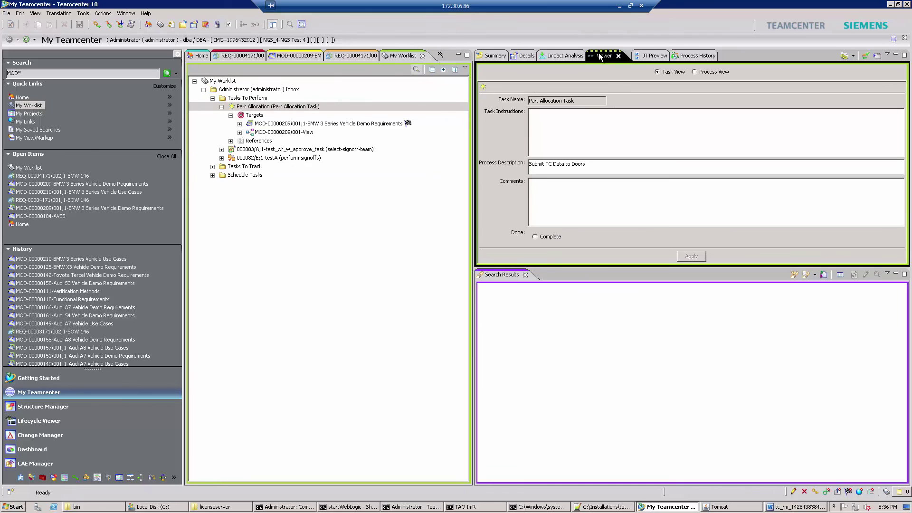
left_click(534, 237)
left_click(692, 259)
double_click(193, 142)
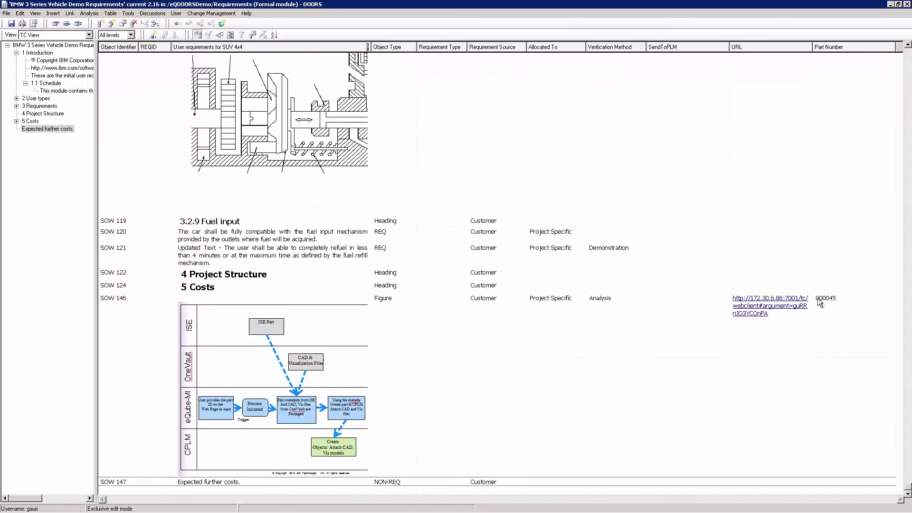
Select the SOW 146 row showing its Teamcenter URL and part number 000045
left_click(832, 301)
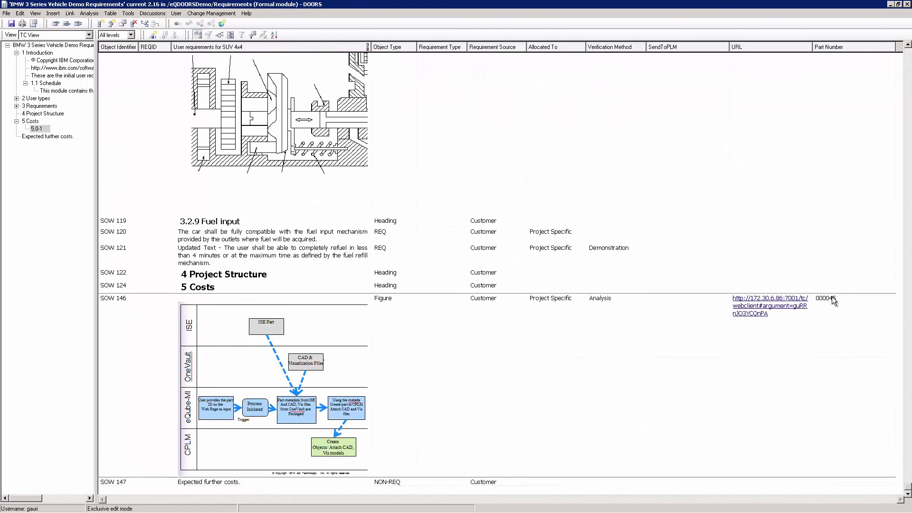
Follow SOW 146's URL hyperlink to part 000045-test in Teamcenter Web
left_click(772, 307)
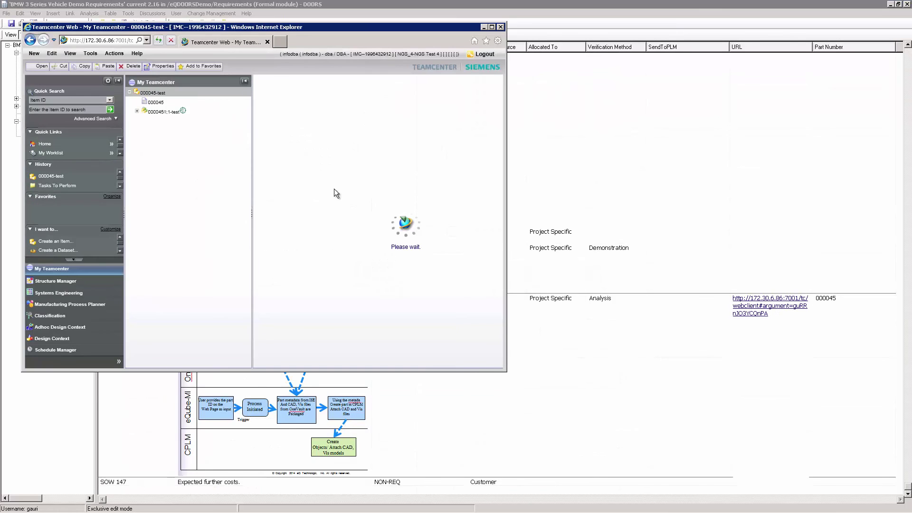